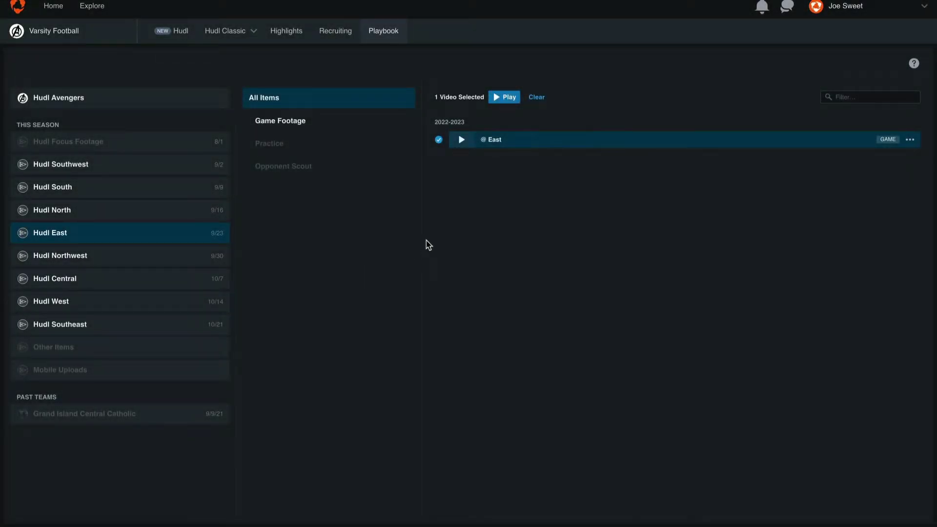
- Play the East game film and expand the Results card under Outcomes in Tendencies
{"action": "left_click", "coordinate": [462, 140]}
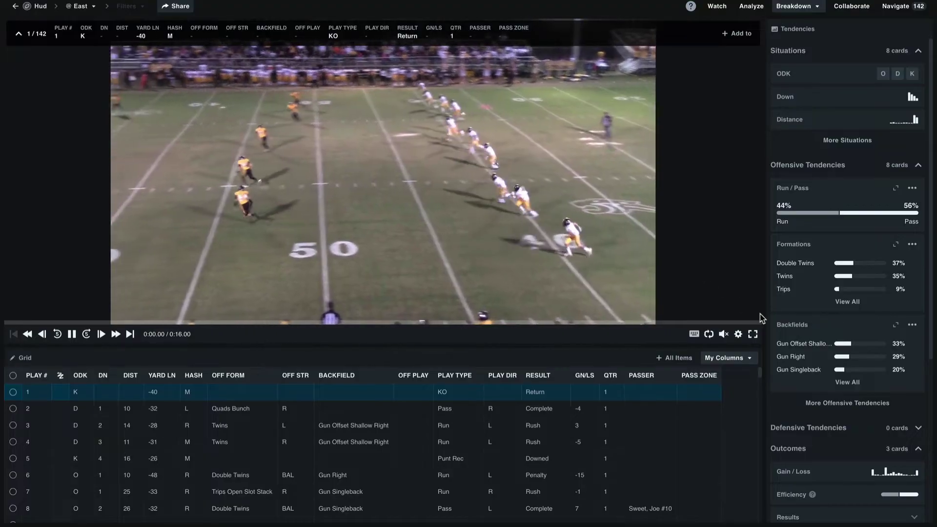
{"action": "scroll", "coordinate": [809, 327], "scroll_direction": "down", "scroll_amount": 3}
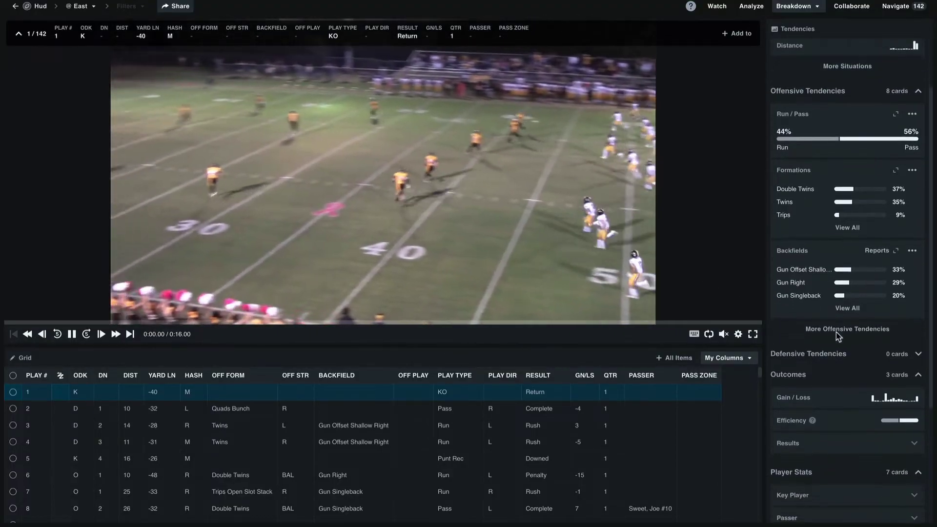
{"action": "scroll", "coordinate": [838, 337], "scroll_direction": "down", "scroll_amount": 3}
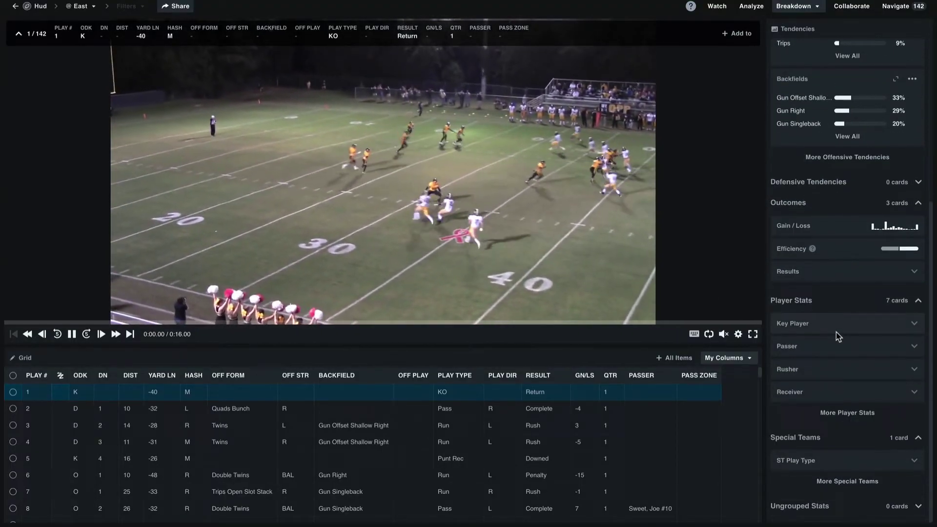
{"action": "left_click", "coordinate": [832, 269]}
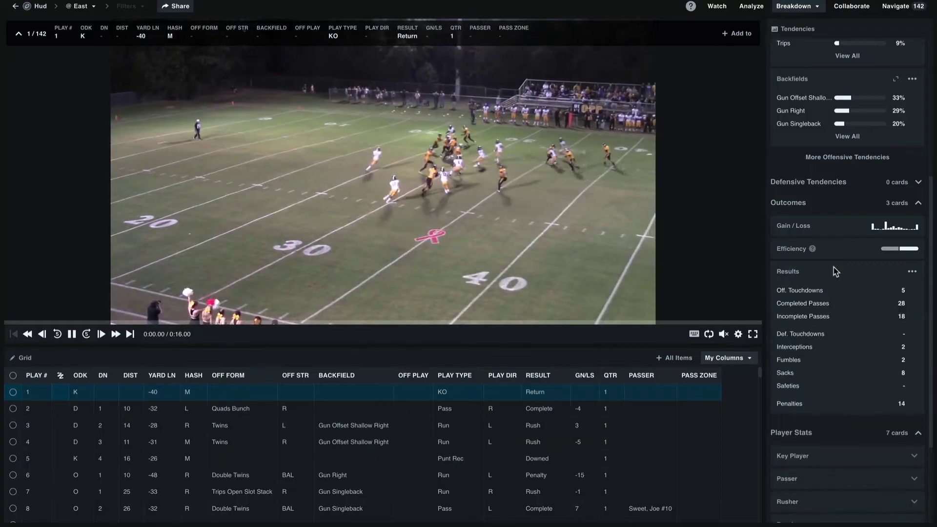
- Filter to Off. Touchdowns, then add plays 14, 48 and 132 to Highlights
{"action": "left_click", "coordinate": [821, 289]}
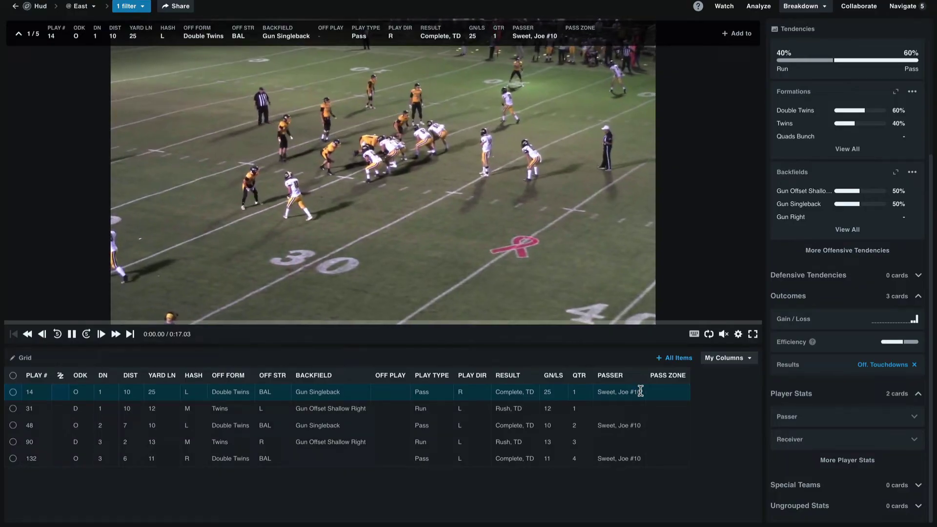
{"action": "left_click", "coordinate": [13, 393]}
{"action": "left_click", "coordinate": [12, 424]}
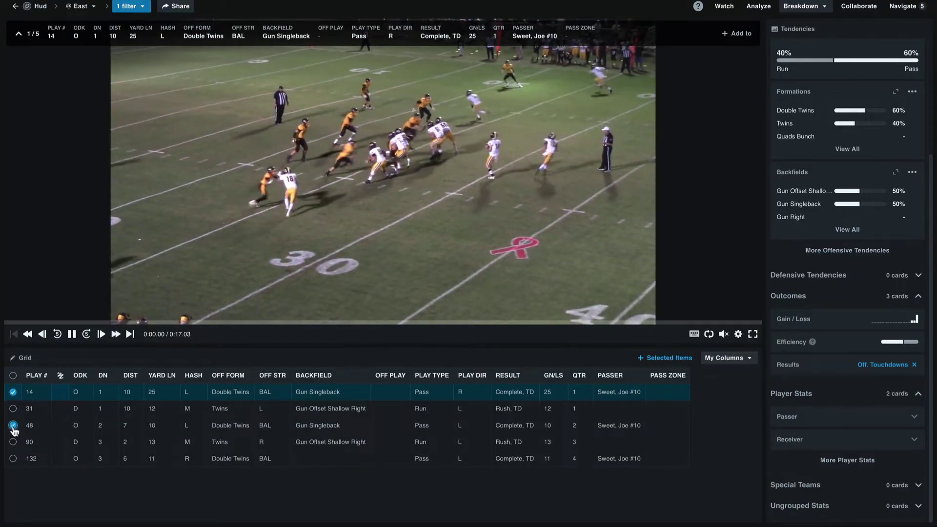
{"action": "left_click", "coordinate": [13, 458]}
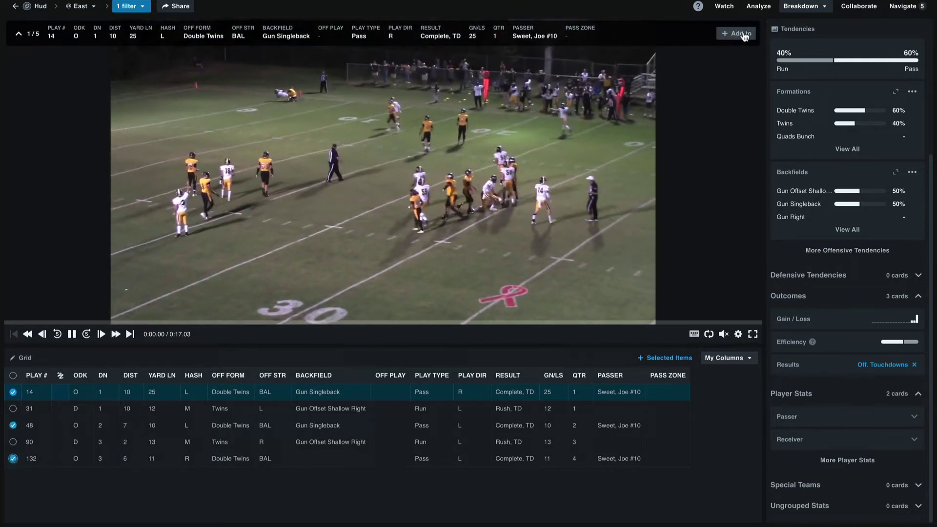
{"action": "left_click", "coordinate": [748, 35]}
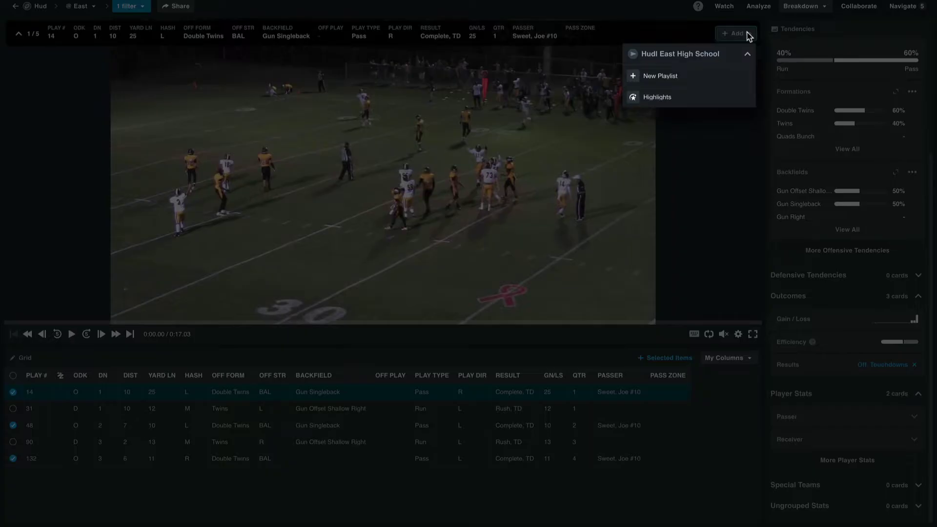
{"action": "left_click", "coordinate": [663, 100]}
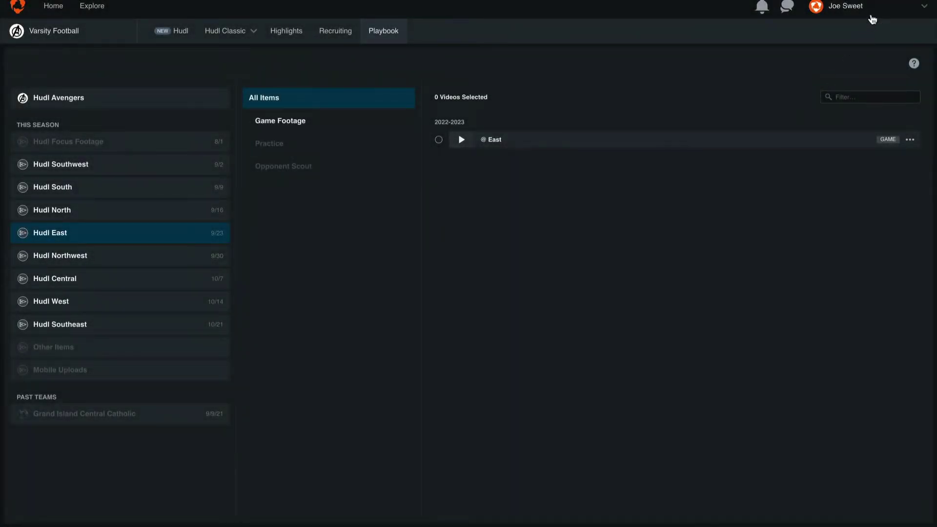
- From the account menu's Your Highlights page, create a new highlight
{"action": "left_click", "coordinate": [876, 12]}
{"action": "left_click", "coordinate": [892, 56]}
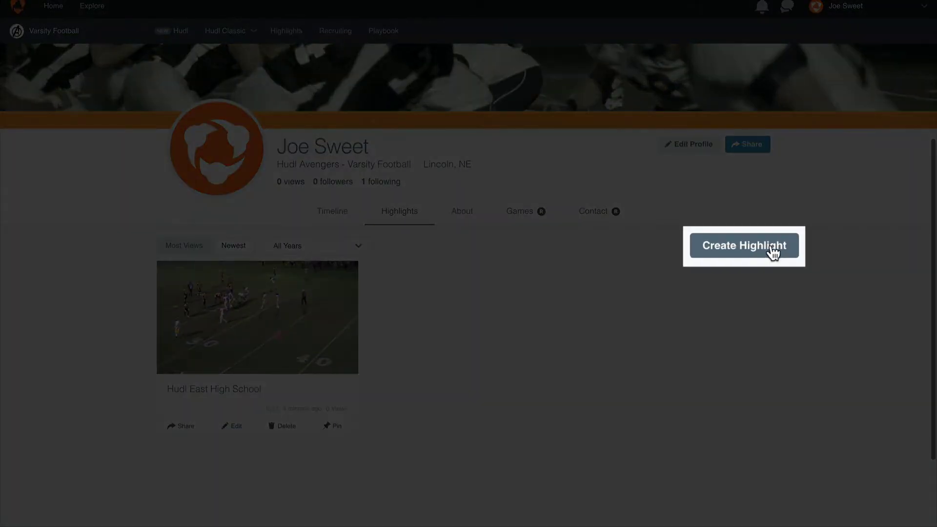
{"action": "left_click", "coordinate": [765, 245]}
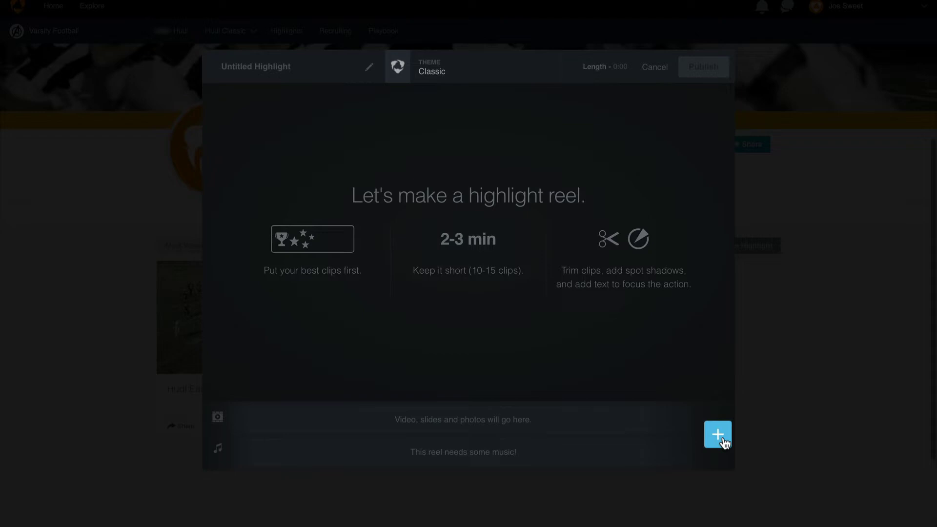
- Add the 0:17 clip from vs Hudl East High School videos to the reel
{"action": "left_click", "coordinate": [717, 434]}
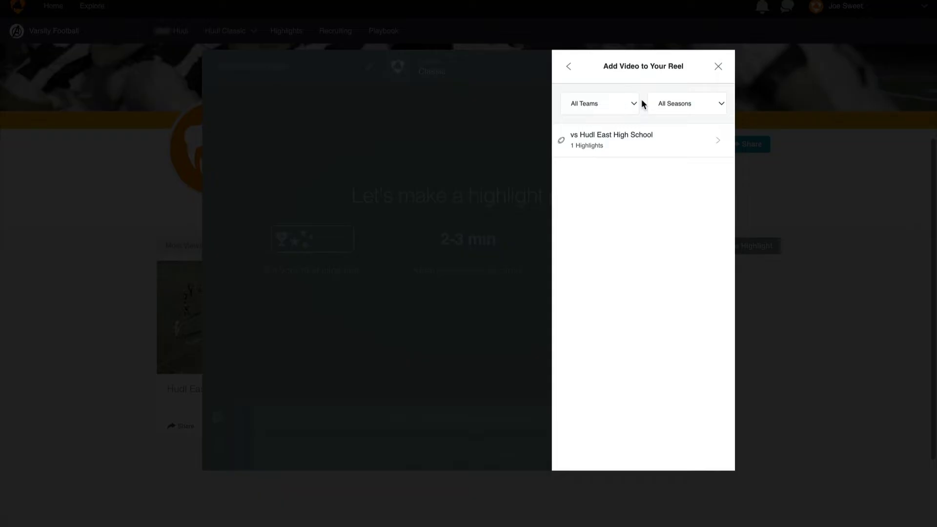
{"action": "left_click", "coordinate": [674, 146]}
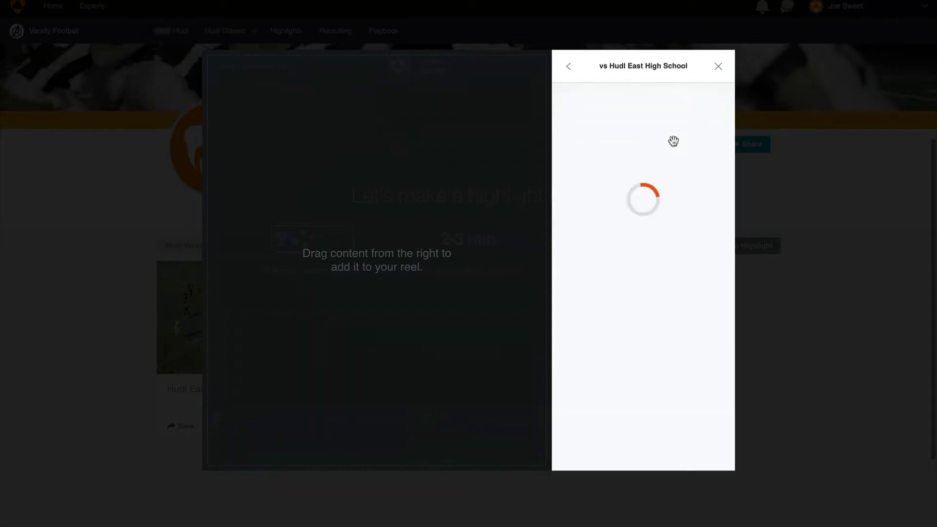
{"action": "left_click", "coordinate": [563, 144]}
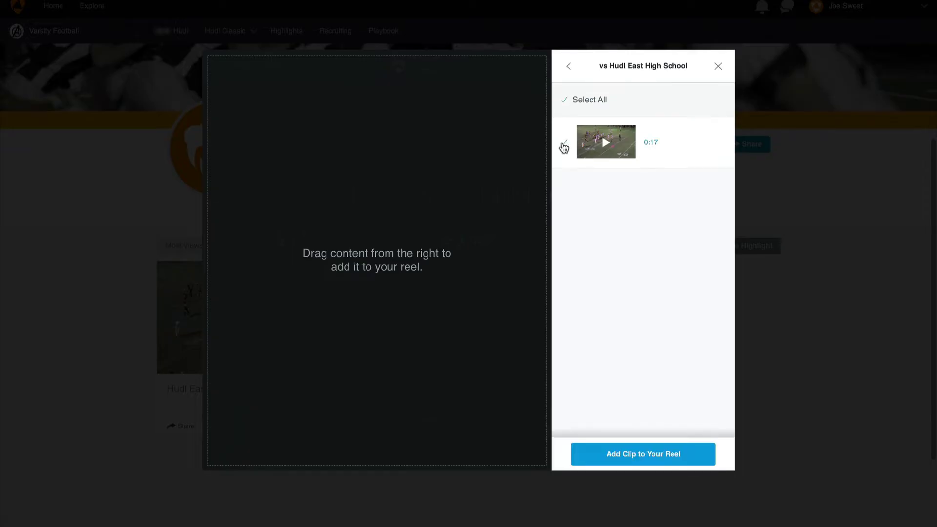
{"action": "left_click", "coordinate": [611, 454]}
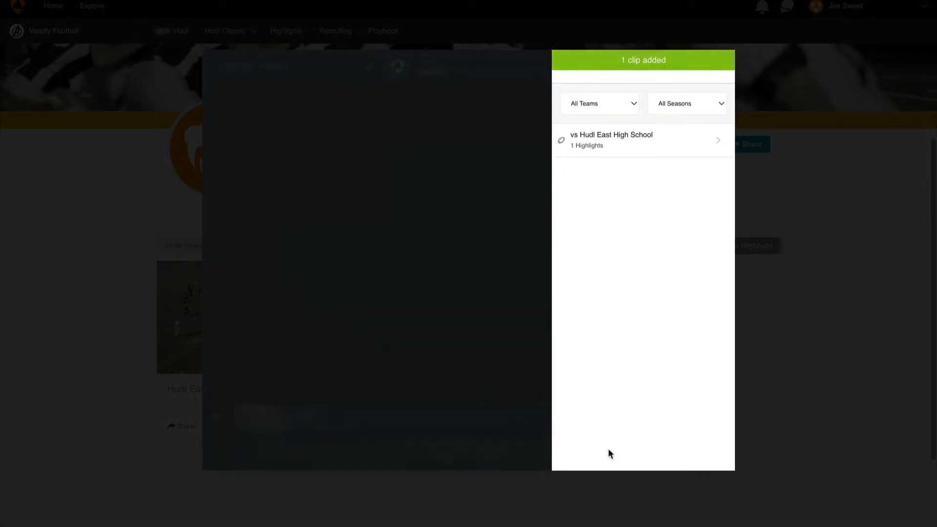
- Add the Hip Hop song Dirty Beat (1:21) as the reel's music
{"action": "left_click", "coordinate": [566, 80]}
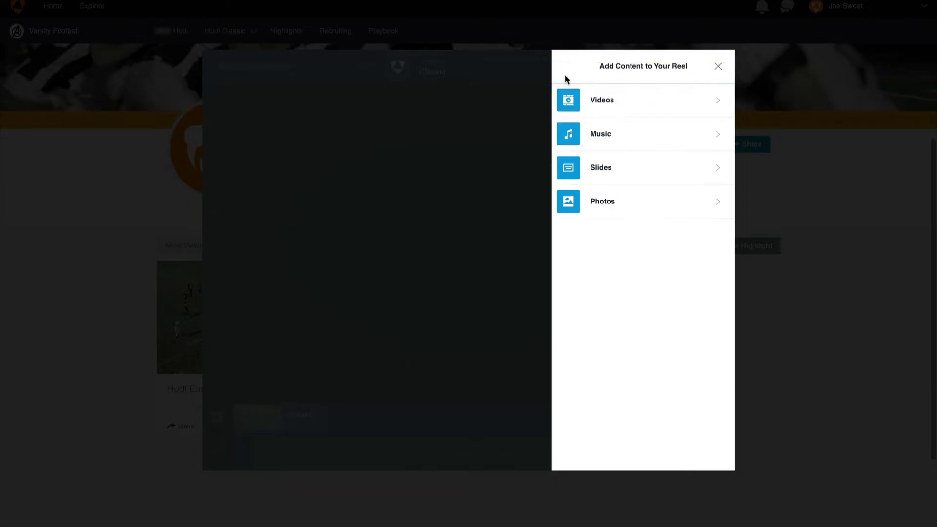
{"action": "left_click", "coordinate": [643, 142]}
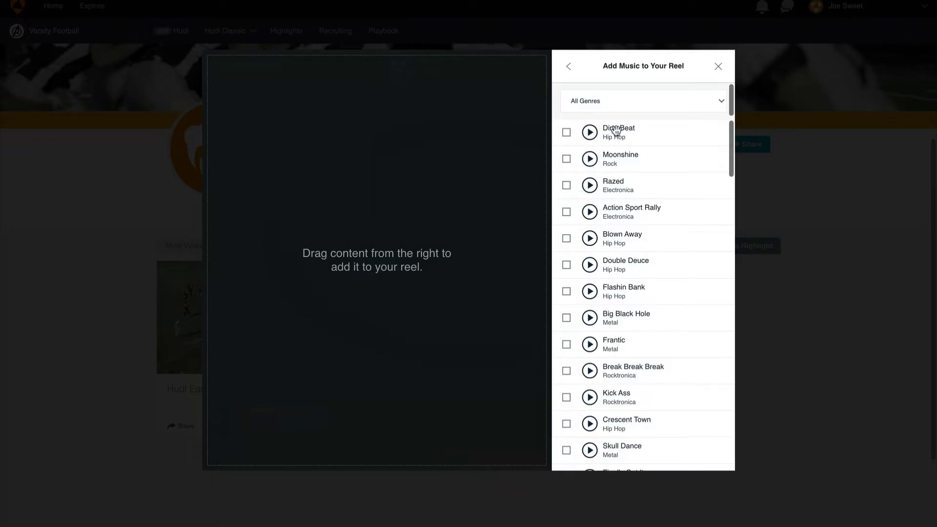
{"action": "left_click", "coordinate": [567, 132]}
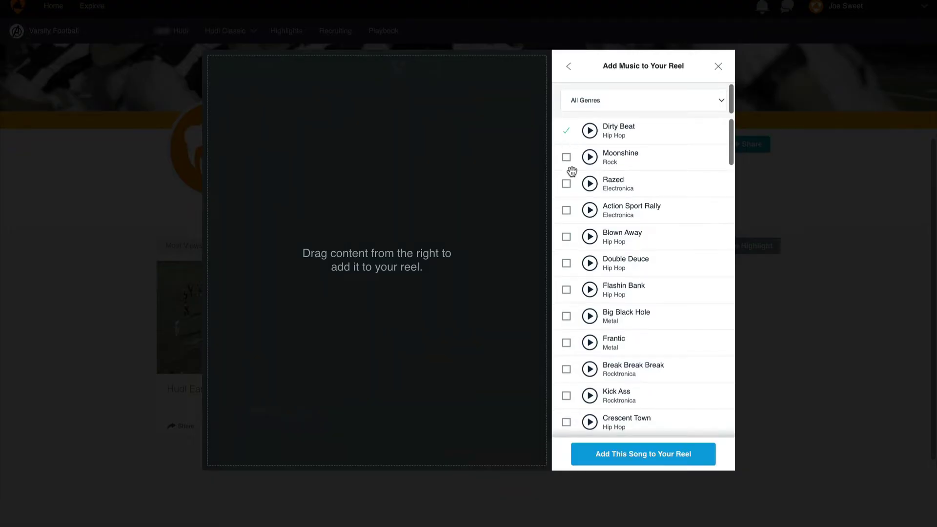
{"action": "left_click", "coordinate": [661, 456]}
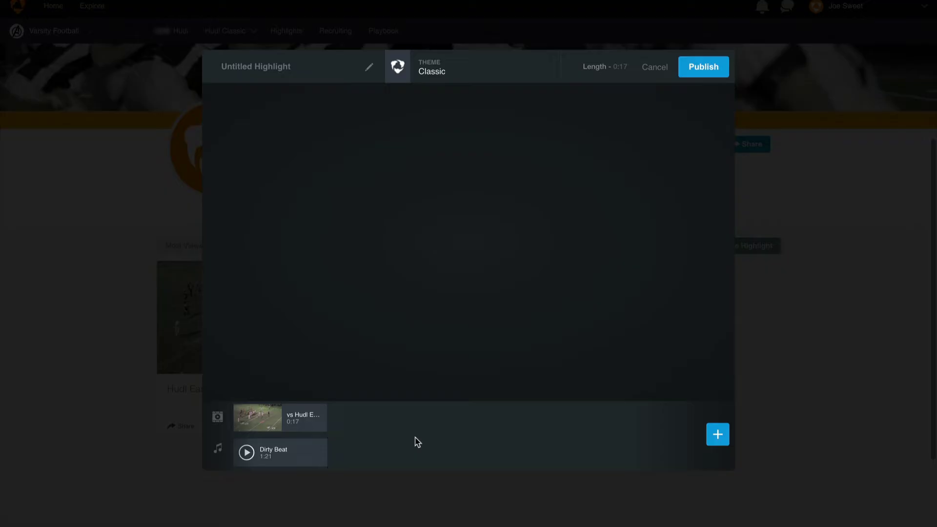
- Add a banner-style title slide with the sub-title QB to the reel
{"action": "left_click", "coordinate": [718, 436]}
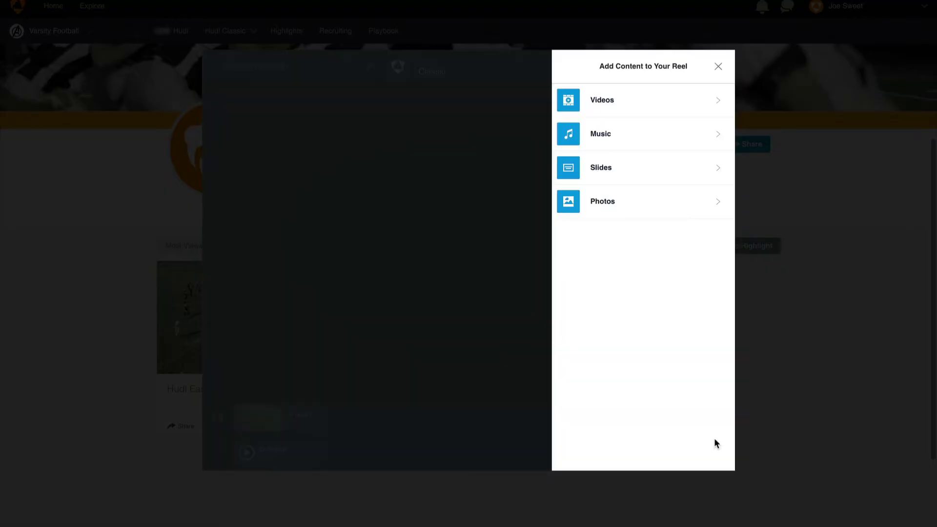
{"action": "left_click", "coordinate": [636, 170]}
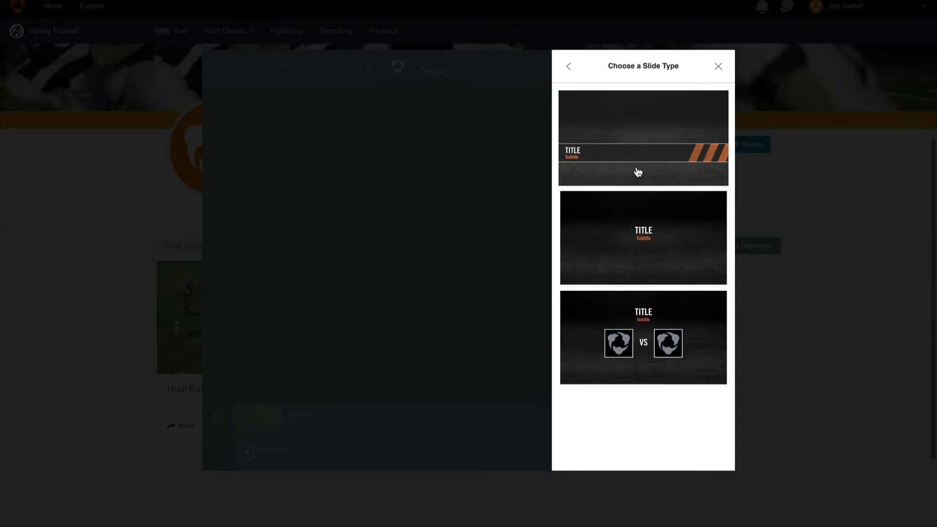
{"action": "left_click", "coordinate": [644, 169]}
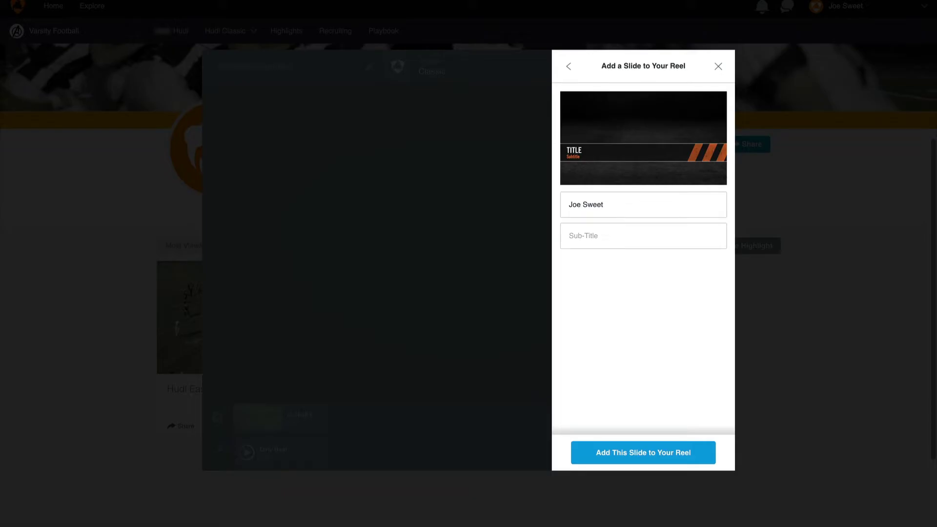
{"action": "type", "text": "QB"}
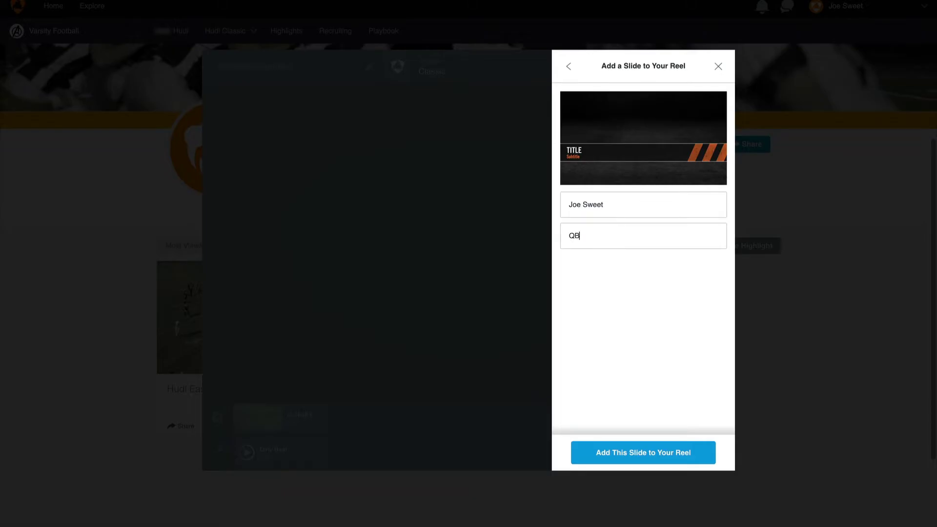
{"action": "left_click", "coordinate": [678, 455]}
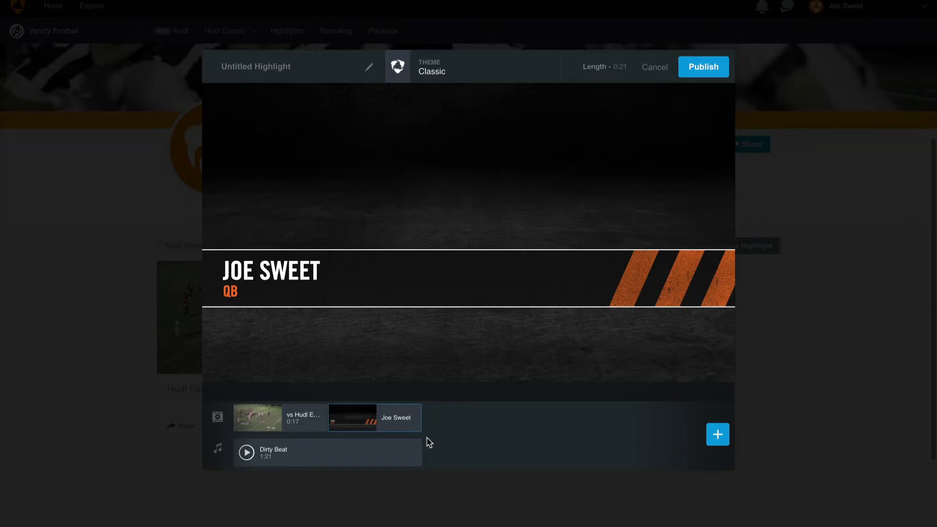
- Drag the title slide ahead of the 0:17 game clip in the timeline
{"action": "left_click_drag", "start_coordinate": [356, 419], "coordinate": [246, 420]}
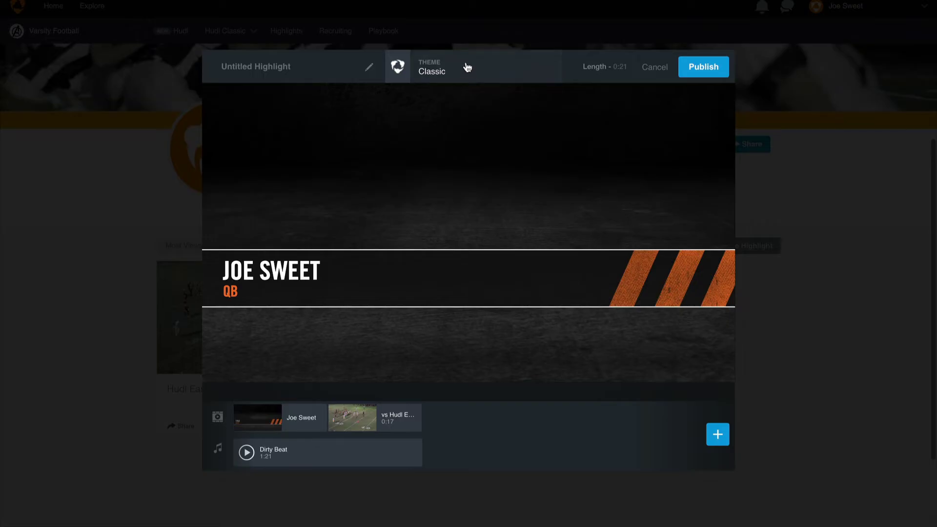
- Choose Gatorade Pop Art from the Highlight Theme list
{"action": "left_click", "coordinate": [482, 70]}
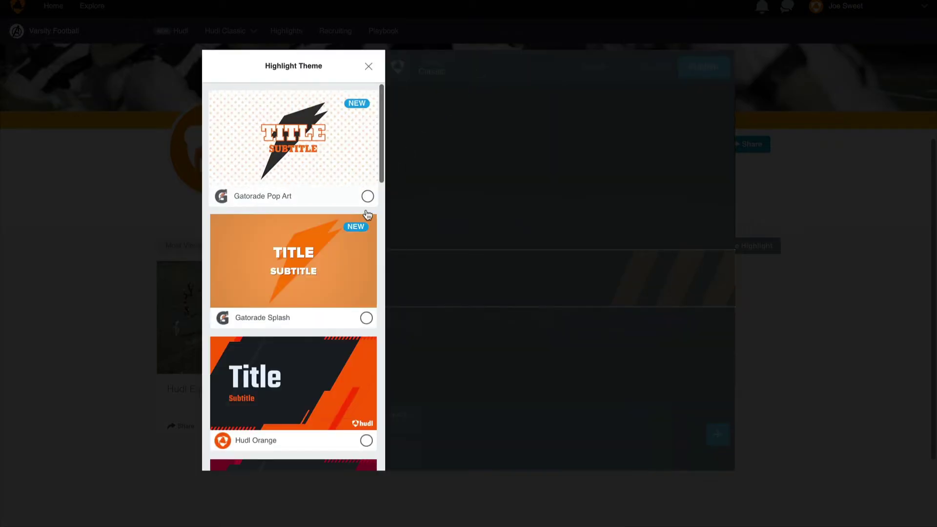
{"action": "scroll", "coordinate": [351, 297], "scroll_direction": "down", "scroll_amount": 4}
{"action": "scroll", "coordinate": [351, 299], "scroll_direction": "down", "scroll_amount": 4}
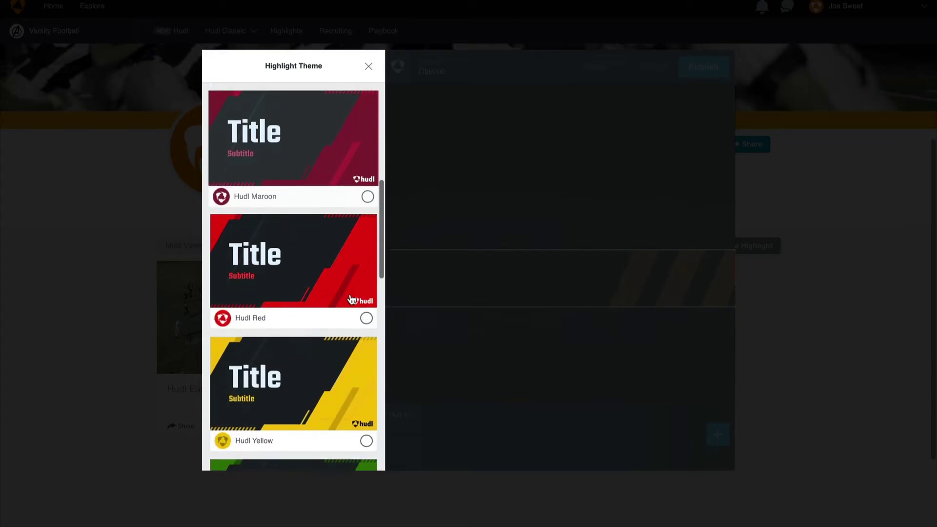
{"action": "scroll", "coordinate": [351, 298], "scroll_direction": "up", "scroll_amount": 8}
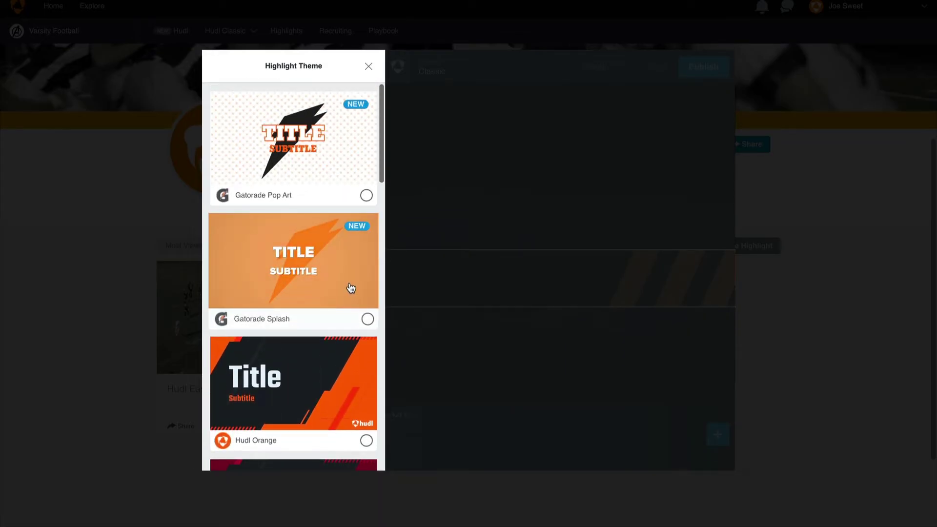
{"action": "left_click", "coordinate": [341, 166]}
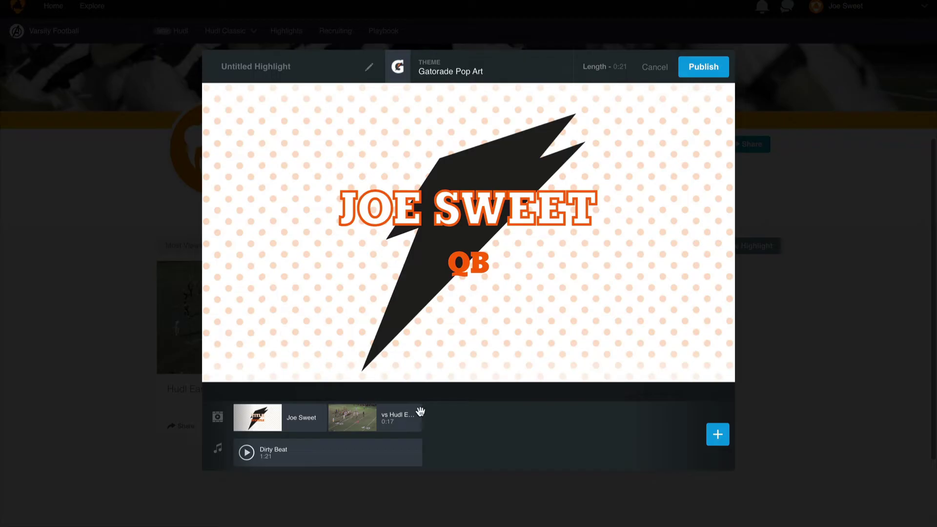
- Trim the game clip's start to about 0:05, shortening it from 0:17 to 0:11
{"action": "left_click", "coordinate": [412, 417]}
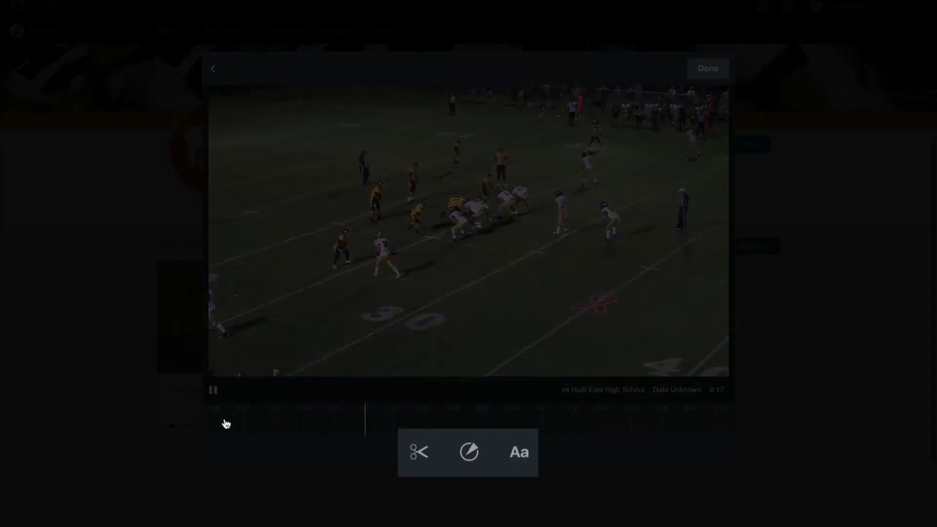
{"action": "left_click", "coordinate": [217, 393]}
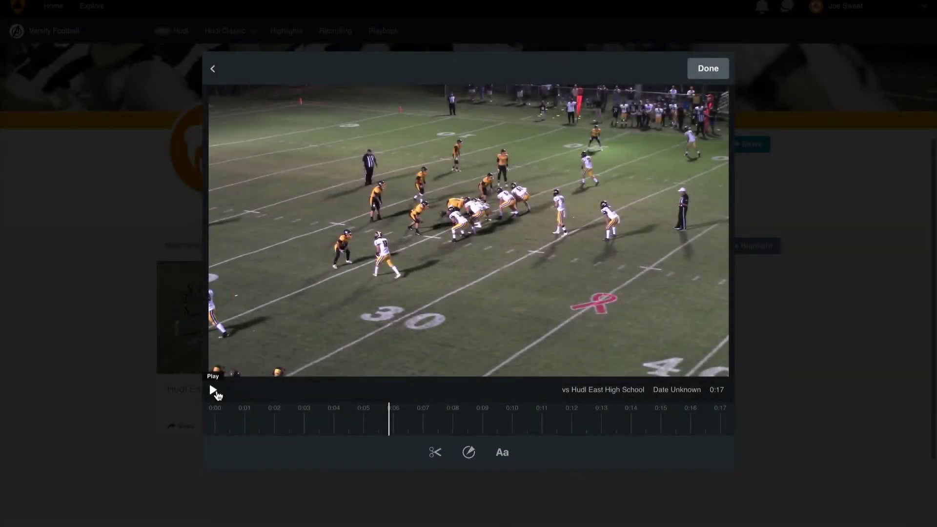
{"action": "left_click", "coordinate": [434, 453]}
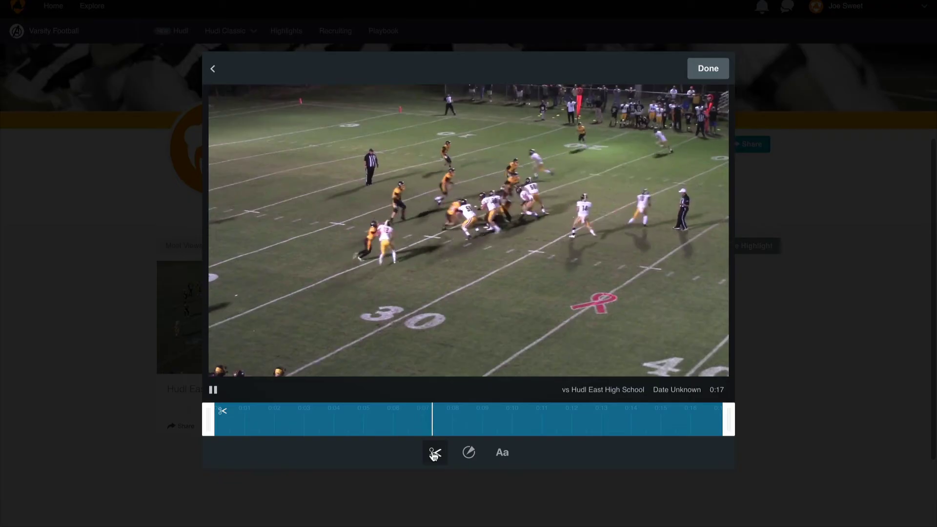
{"action": "left_click_drag", "start_coordinate": [204, 417], "coordinate": [389, 428]}
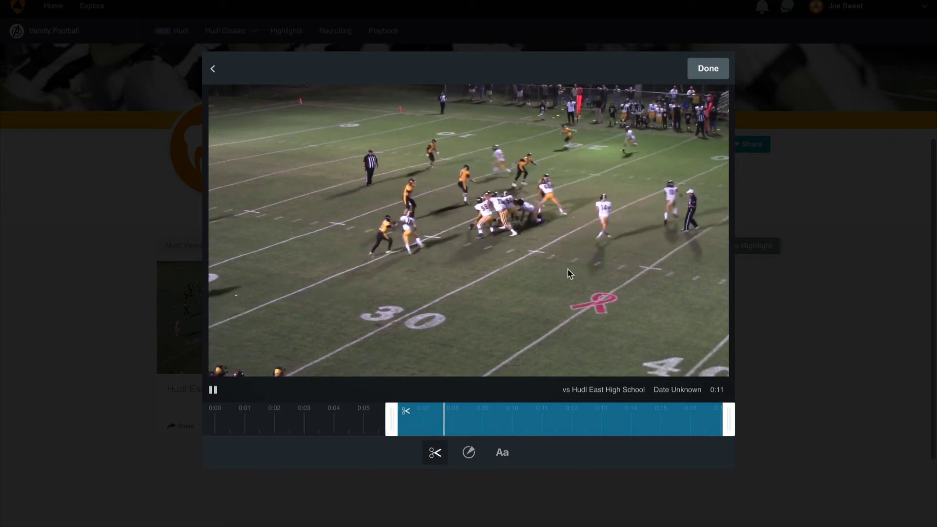
{"action": "left_click", "coordinate": [703, 71]}
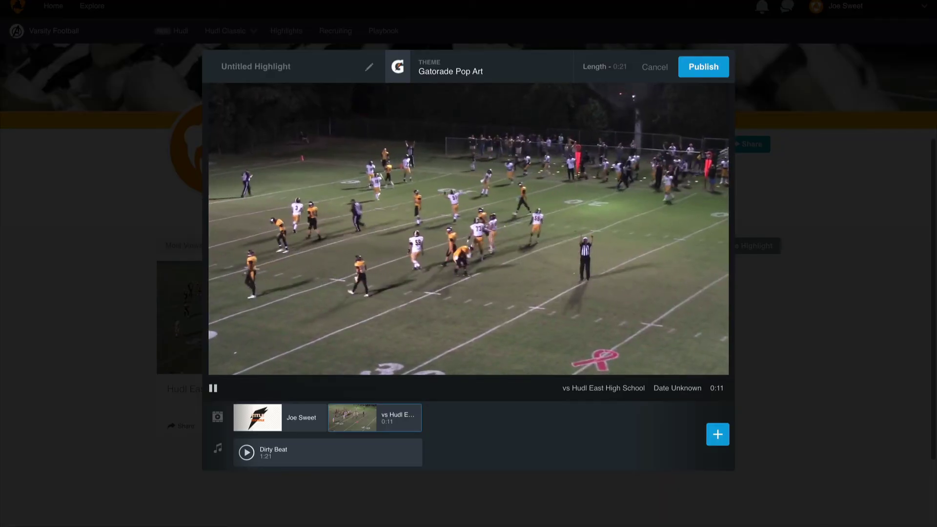
- Add an orange arrow annotation to the trimmed game clip
{"action": "mouse_move", "coordinate": [411, 420]}
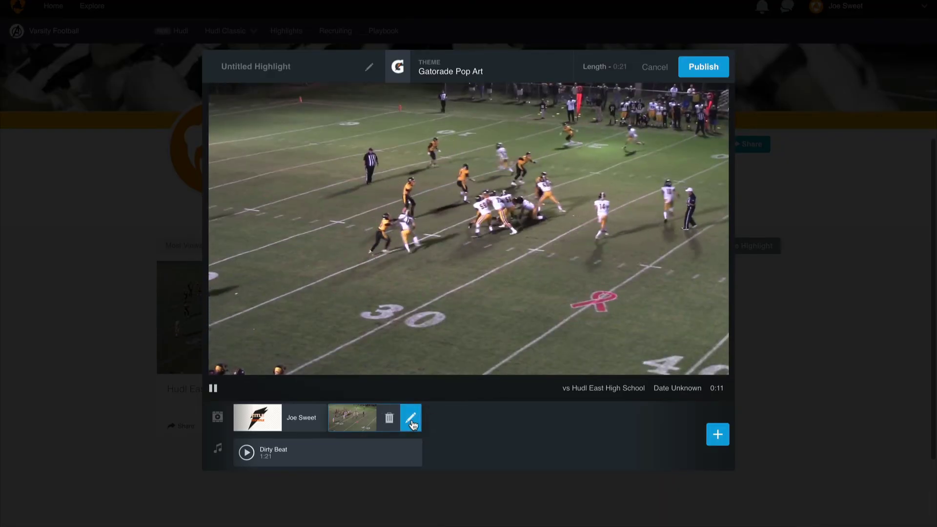
{"action": "left_click", "coordinate": [411, 421]}
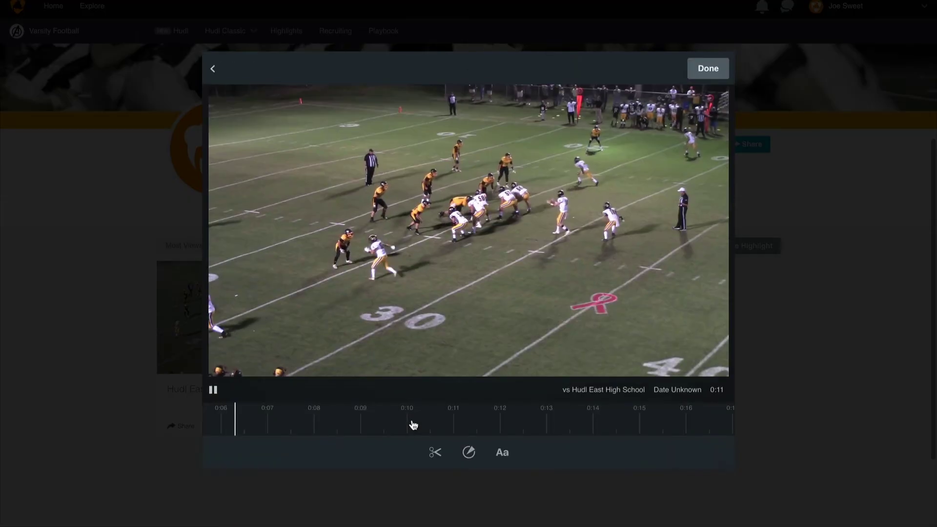
{"action": "left_click", "coordinate": [470, 453]}
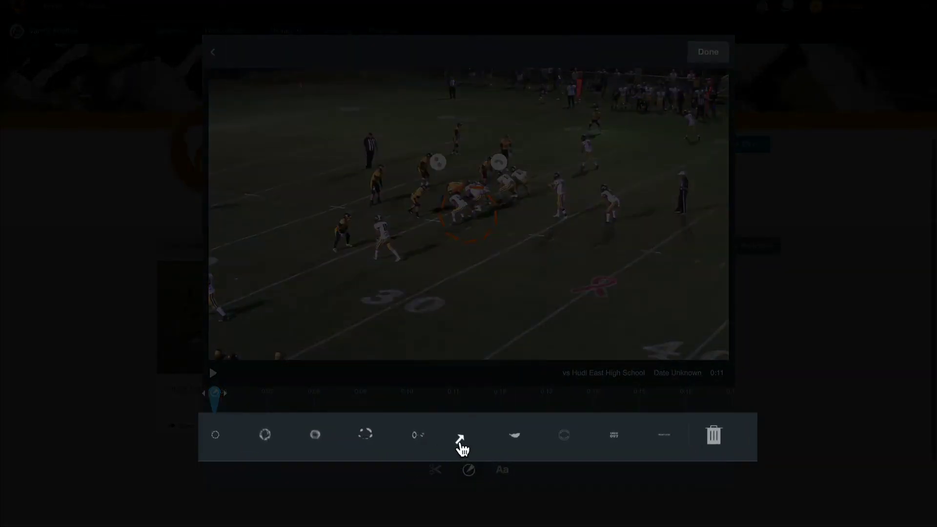
{"action": "left_click", "coordinate": [460, 444]}
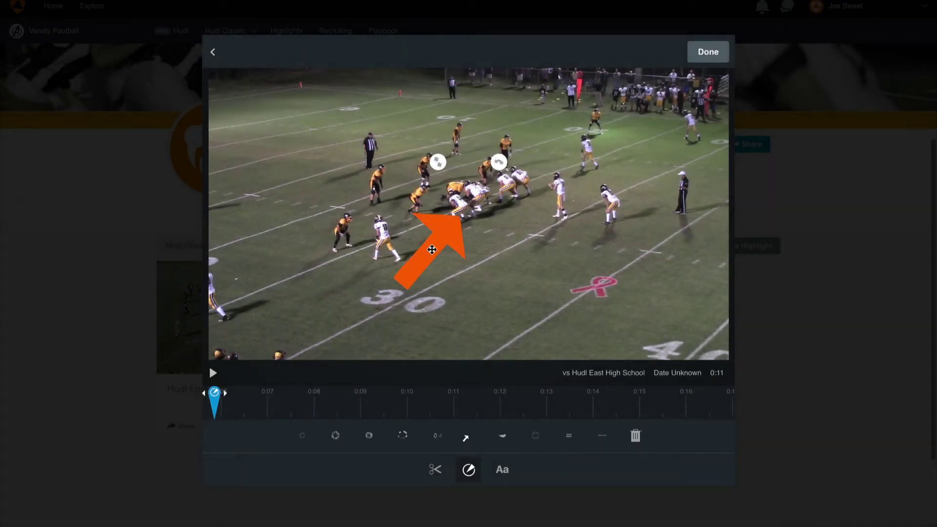
- Move and rotate the arrow onto the quarterback, making it appear slightly later
{"action": "left_click_drag", "start_coordinate": [429, 249], "coordinate": [524, 251]}
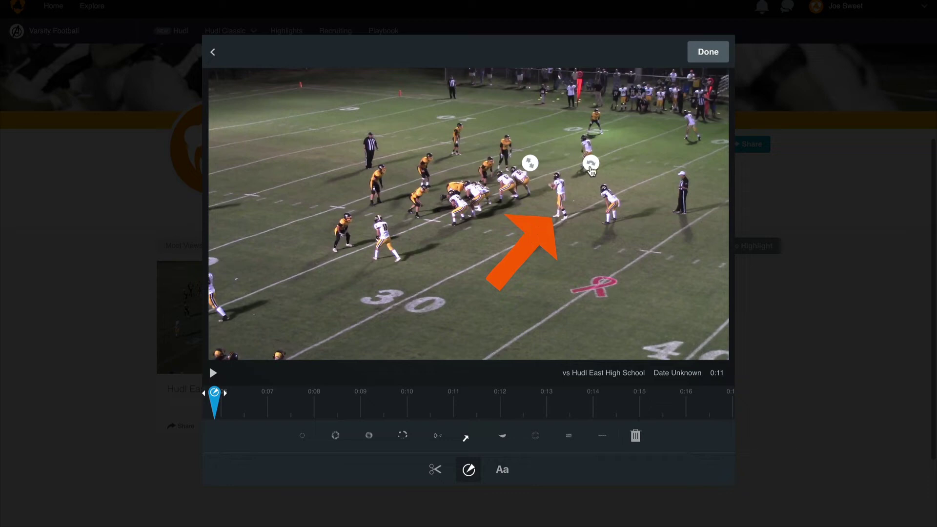
{"action": "mouse_move", "coordinate": [592, 170]}
{"action": "left_mouse_down"}
{"action": "mouse_move", "coordinate": [534, 166]}
{"action": "mouse_move", "coordinate": [539, 176]}
{"action": "left_mouse_up"}
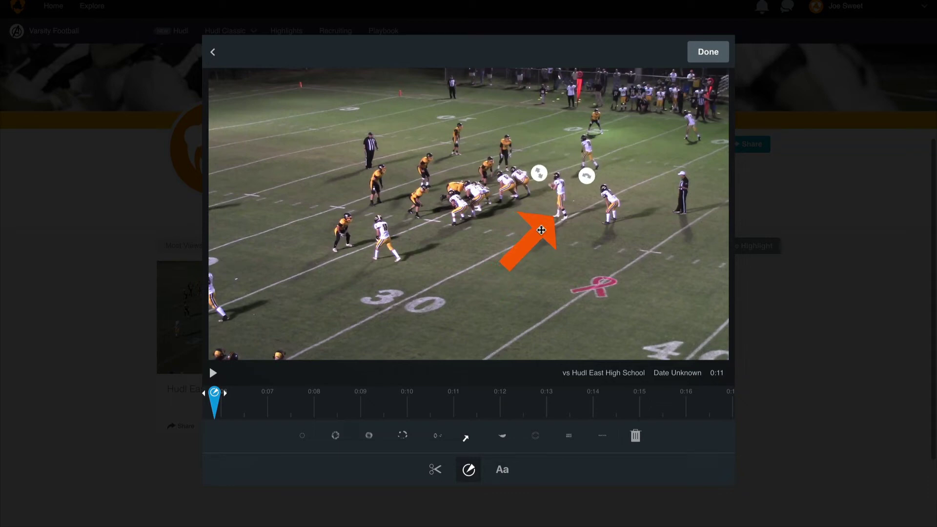
{"action": "left_click_drag", "start_coordinate": [541, 230], "coordinate": [540, 232]}
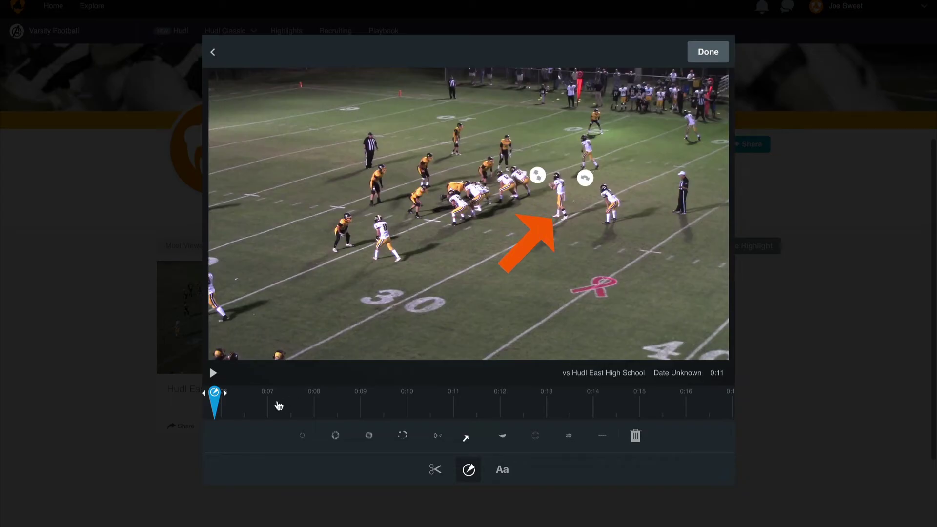
{"action": "mouse_move", "coordinate": [218, 401]}
{"action": "left_mouse_down"}
{"action": "mouse_move", "coordinate": [315, 403]}
{"action": "mouse_move", "coordinate": [230, 407]}
{"action": "left_mouse_up"}
{"action": "left_click_drag", "start_coordinate": [544, 233], "coordinate": [541, 233]}
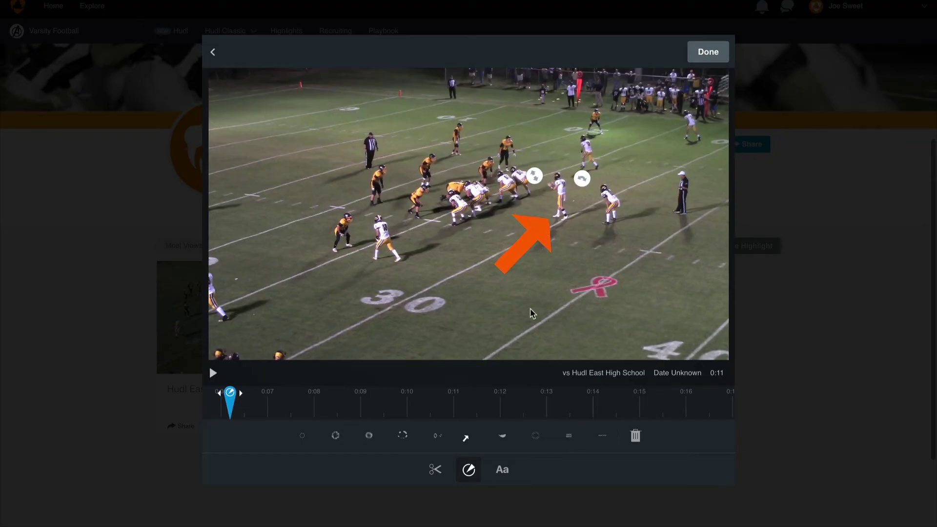
- Add a 'TD PASS' text caption to the East clip and stretch it to about 0:11
{"action": "left_click", "coordinate": [501, 470]}
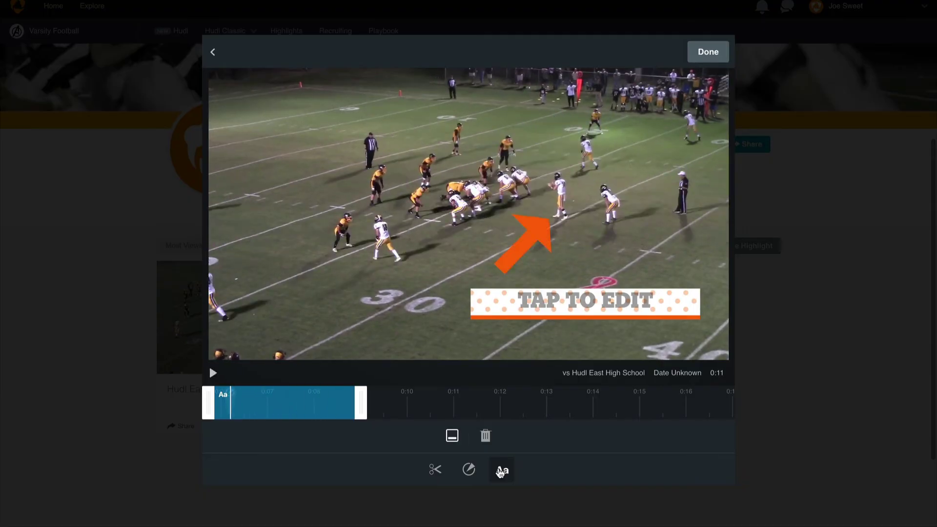
{"action": "left_click", "coordinate": [604, 310]}
{"action": "type", "text": "TD"}
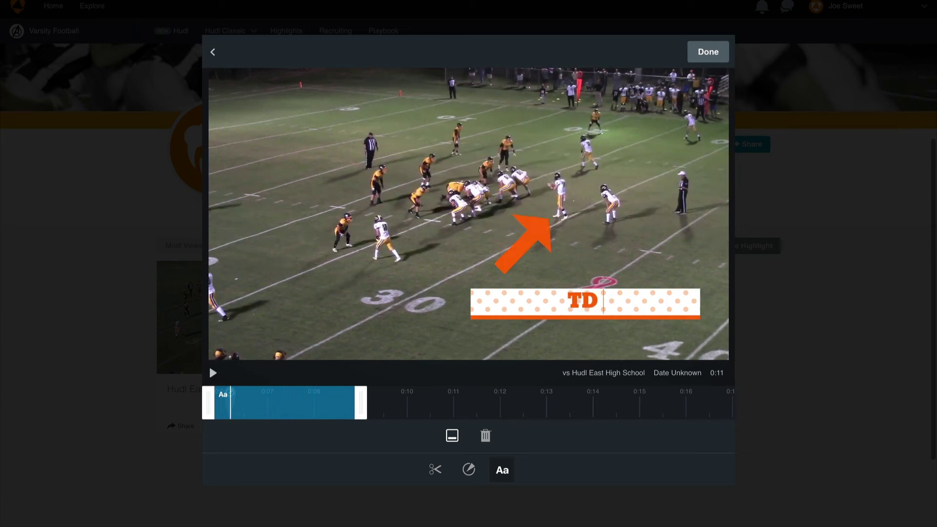
{"action": "type", "text": " PASS"}
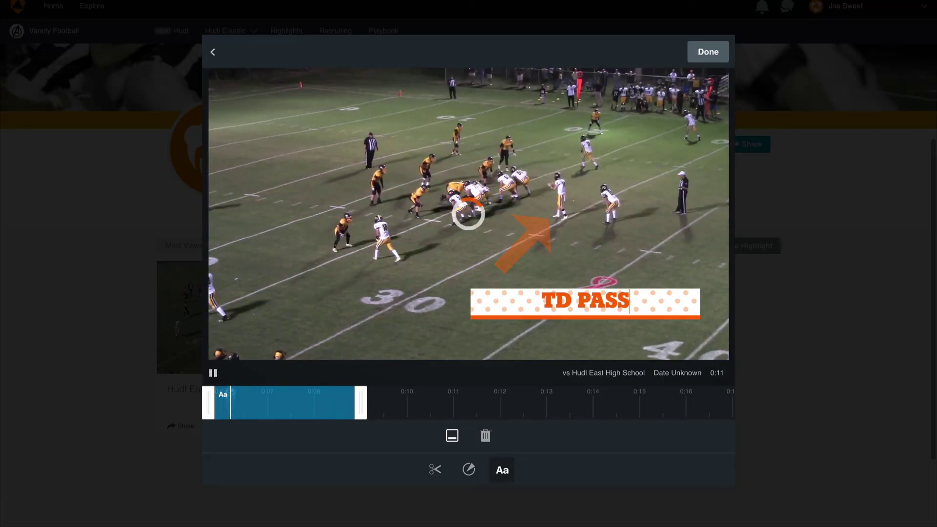
{"action": "left_click", "coordinate": [362, 403]}
{"action": "left_click_drag", "start_coordinate": [361, 403], "coordinate": [501, 399]}
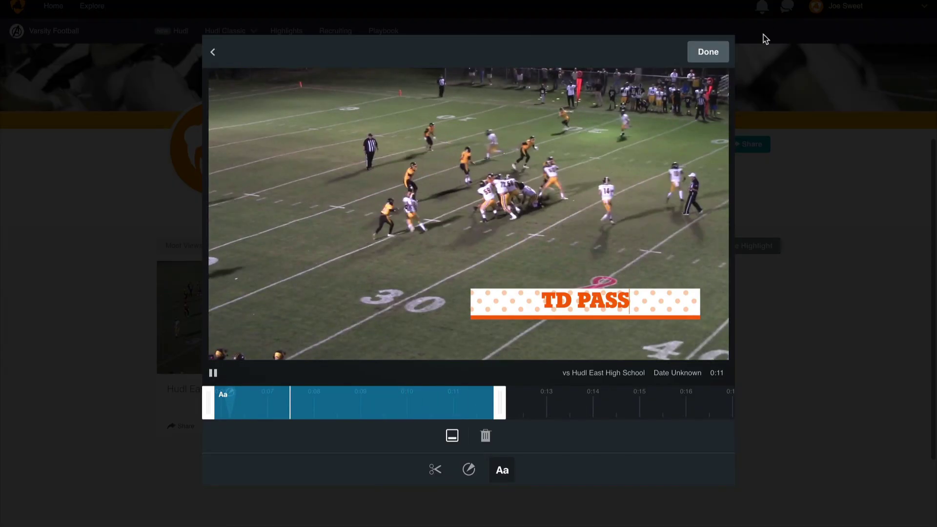
- Finish the clip edit and rename 'Untitled Highlight' to 'TD Pass'
{"action": "left_click", "coordinate": [721, 57]}
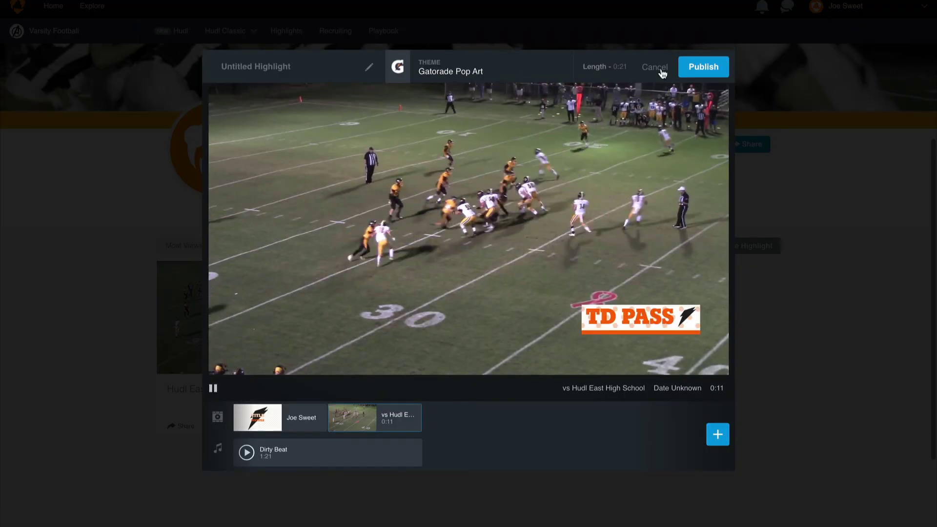
{"action": "left_click", "coordinate": [296, 66]}
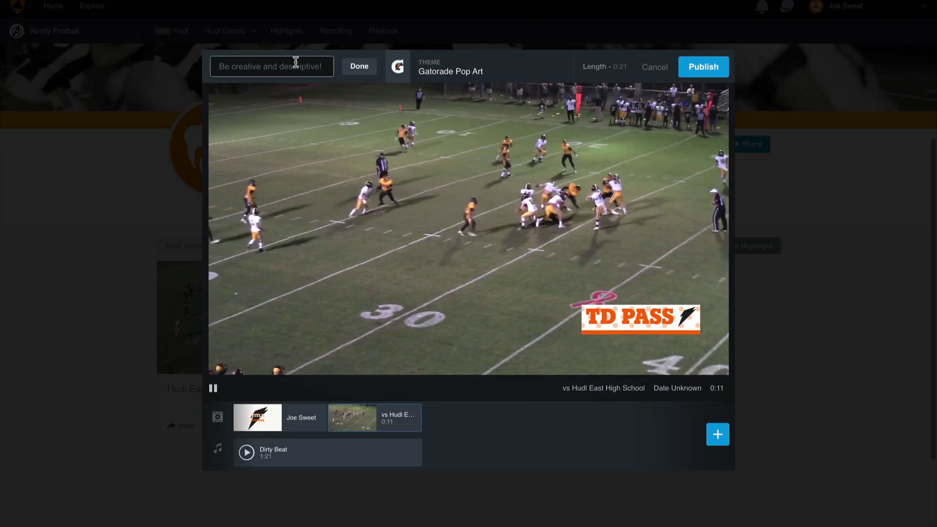
{"action": "type", "text": "TD Pass"}
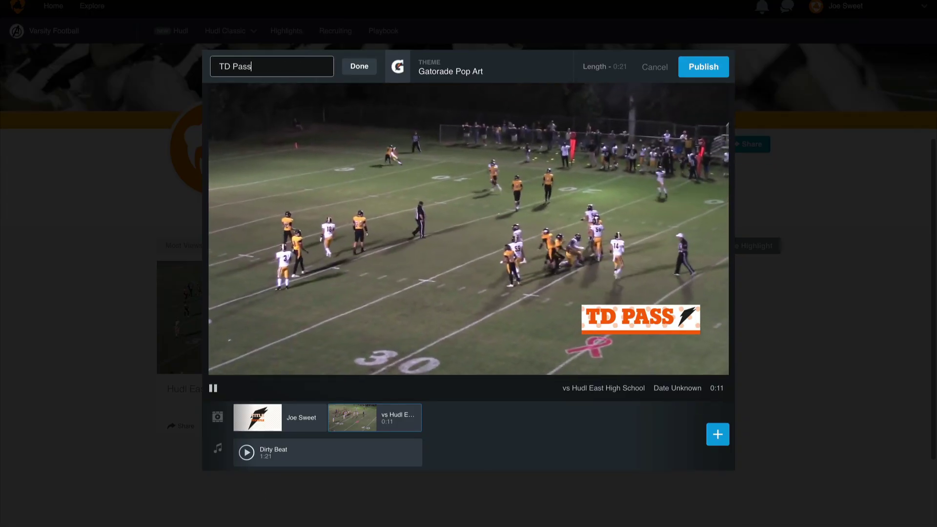
{"action": "key", "text": "Return"}
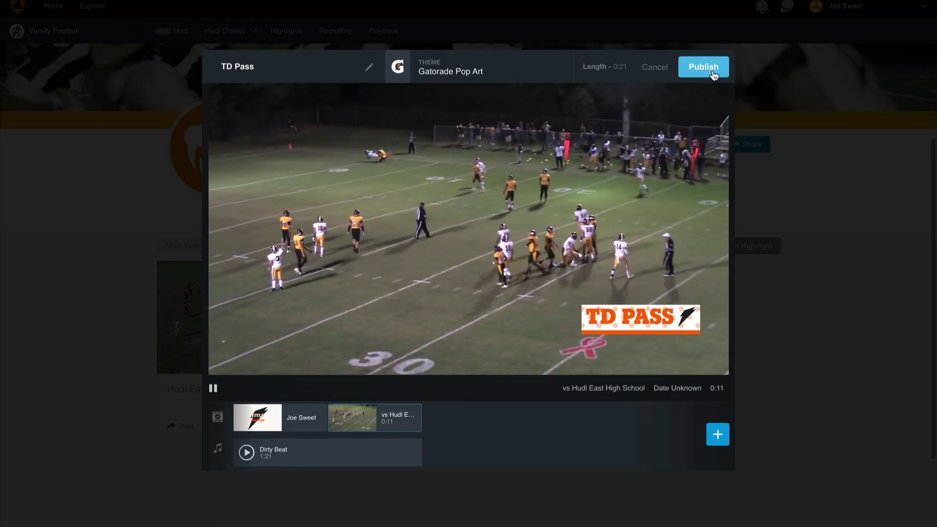
- Publish the 'TD Pass' highlight and dismiss the Share Your Highlight prompt
{"action": "left_click", "coordinate": [713, 73]}
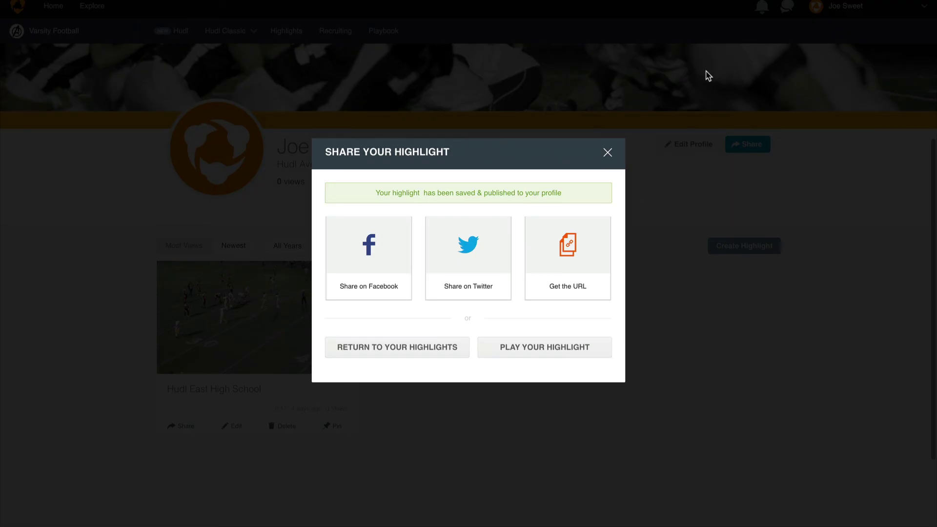
{"action": "left_click", "coordinate": [608, 153]}
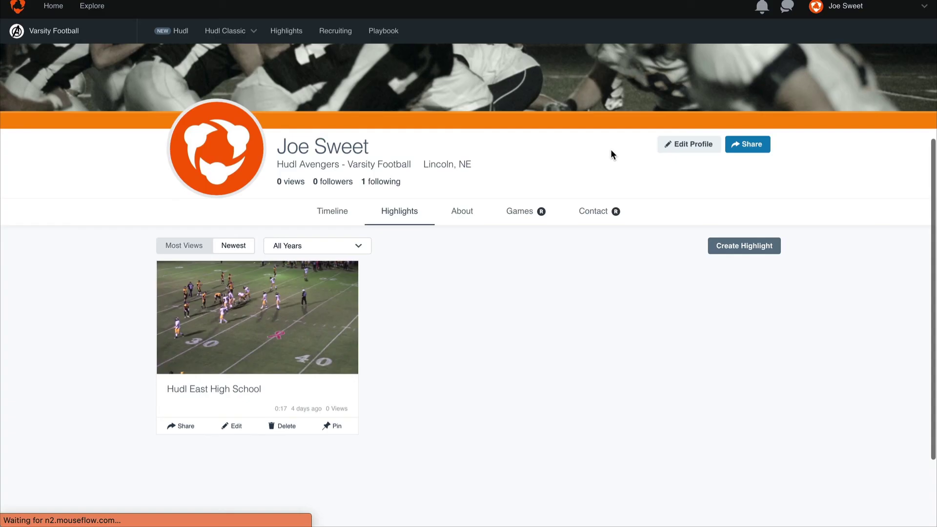